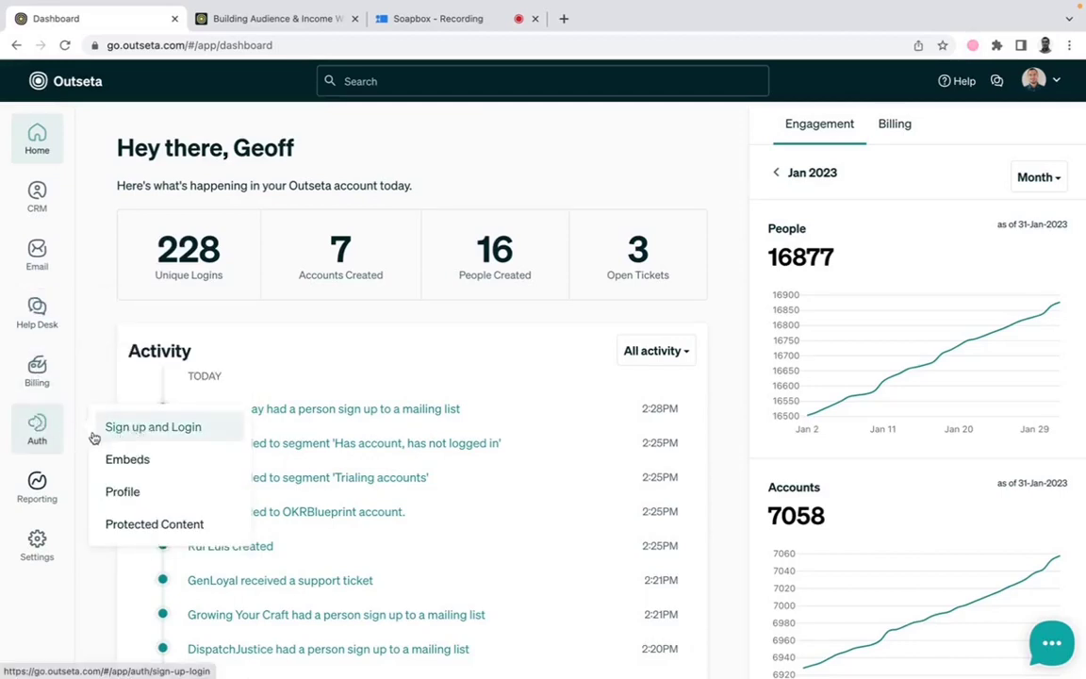
- Review the Sign up and Login page, scrolling to the sign-up form fields and back
click(153, 436)
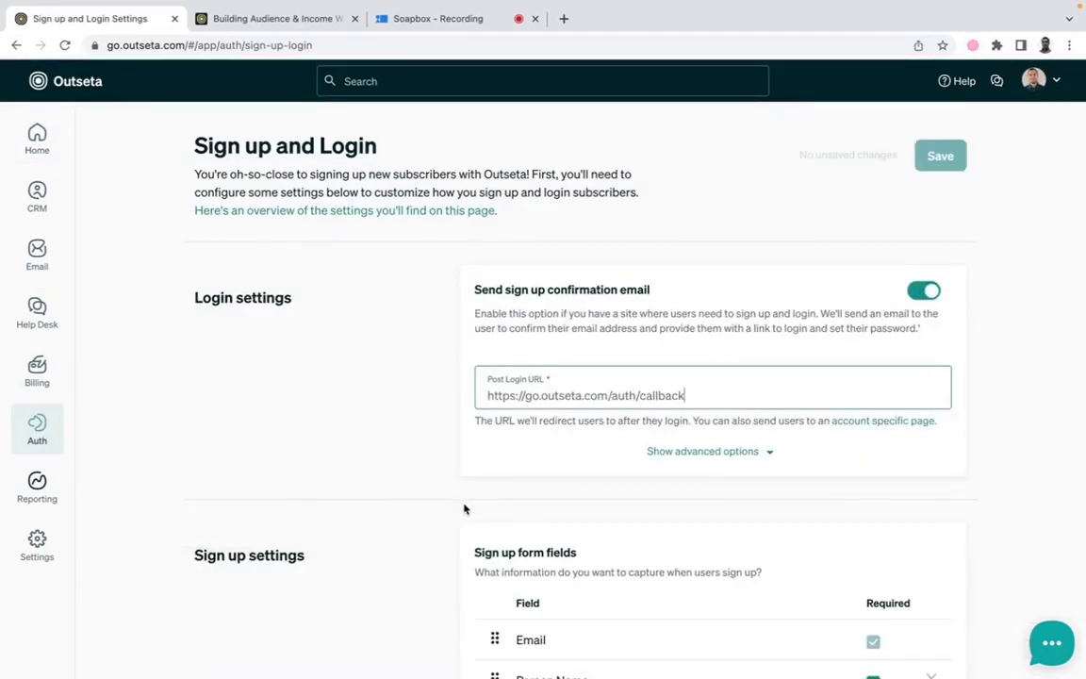
scroll(466, 506, down, 3)
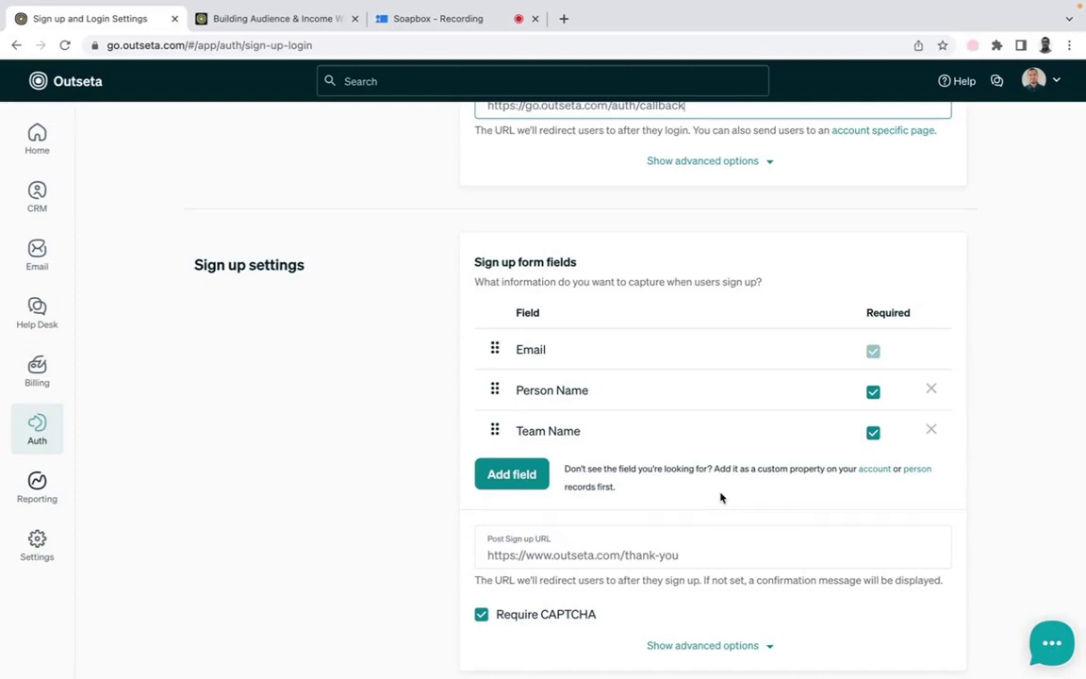
scroll(721, 497, up, 3)
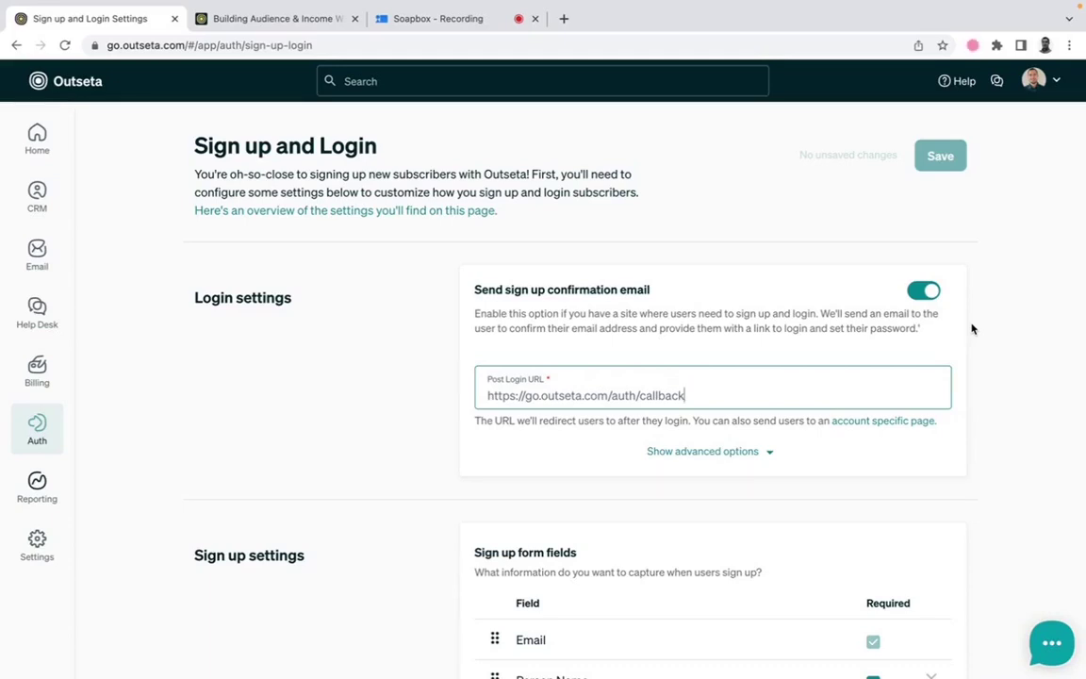
- Open the Outseta account from CRM Accounts and show its People Options actions
mouse_move(37, 198)
click(147, 231)
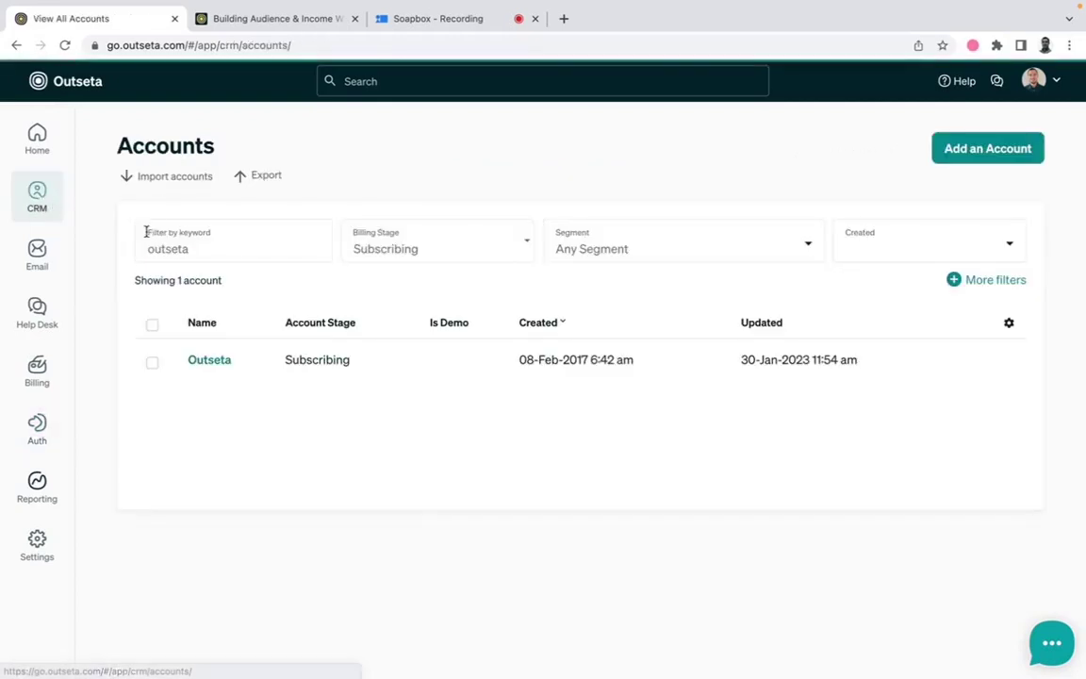
click(212, 359)
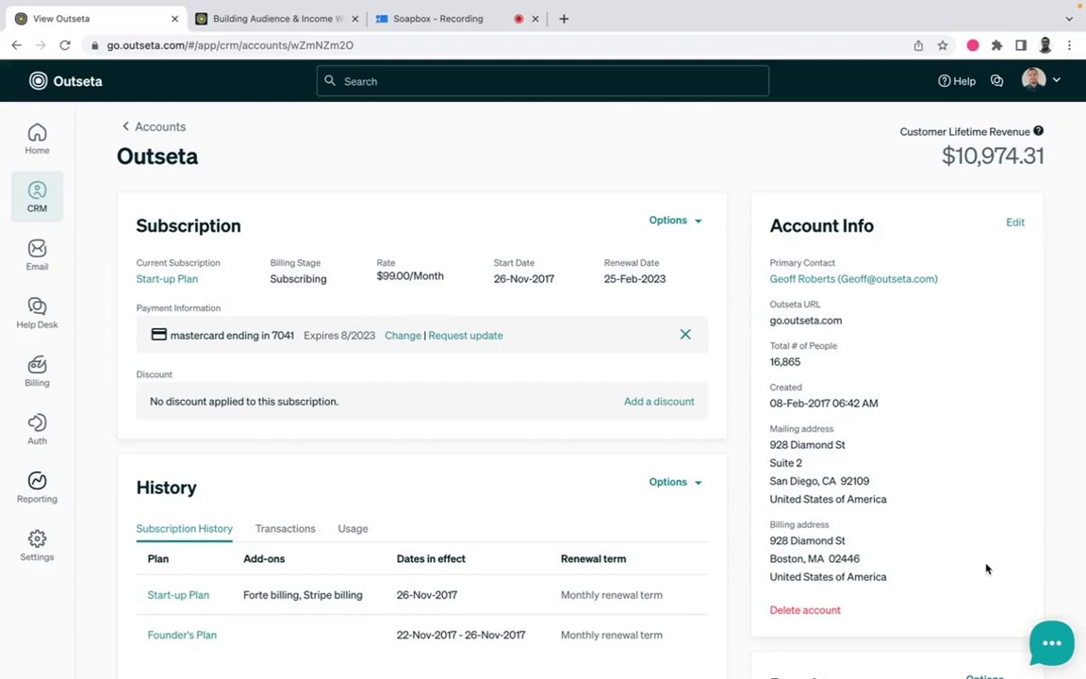
scroll(986, 569, down, 3)
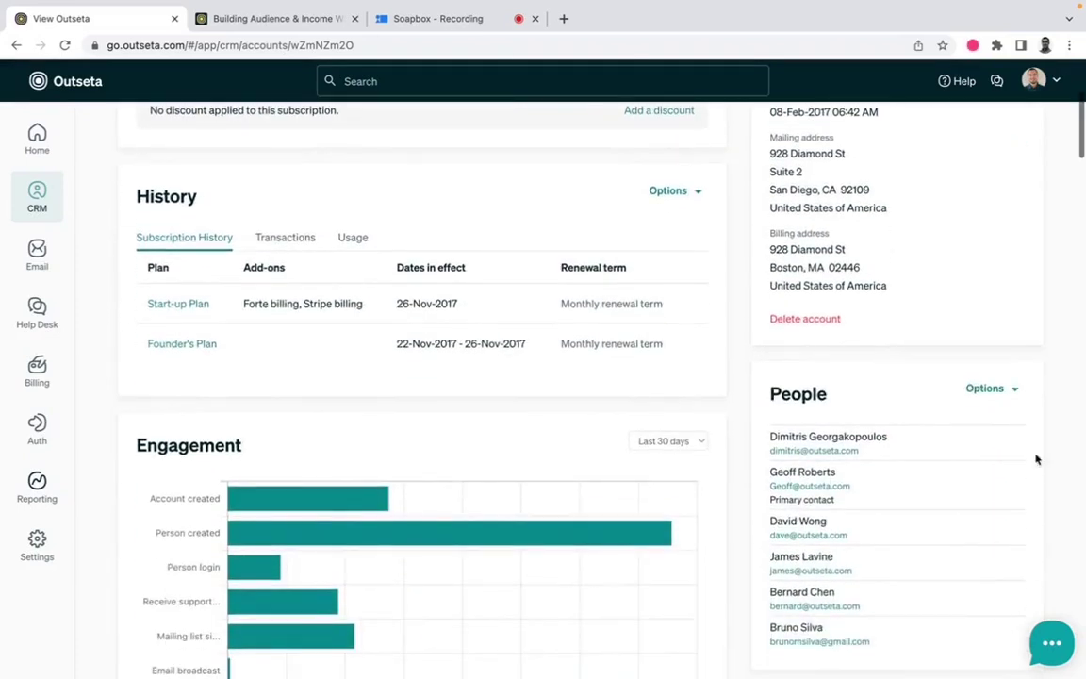
click(1011, 388)
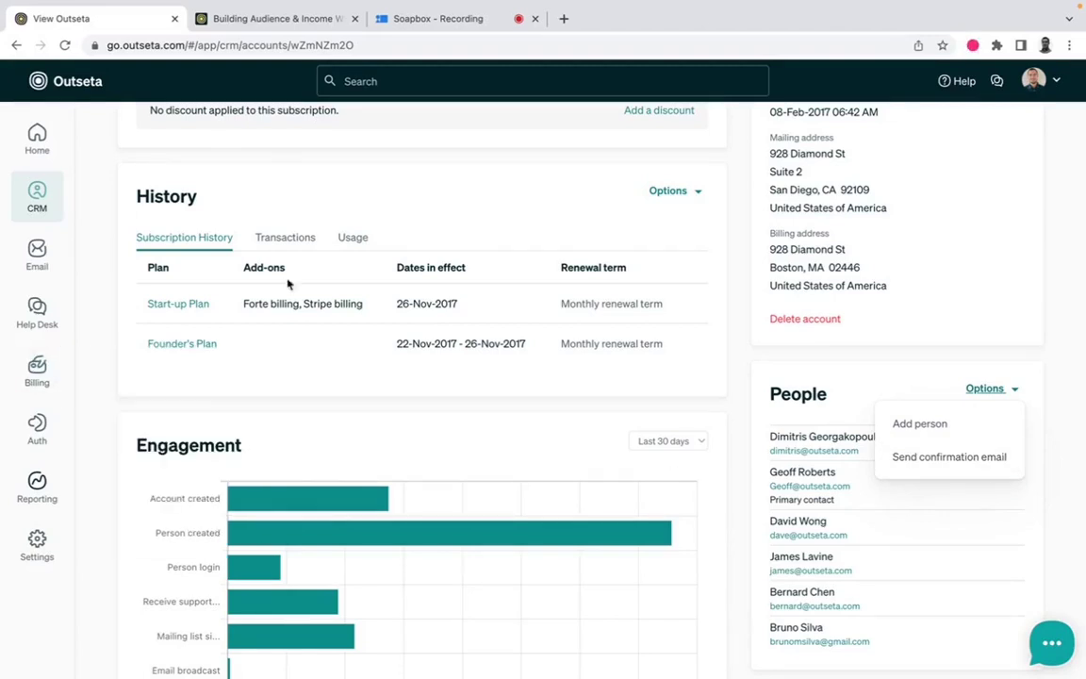
- Inspect the 26-Jan-2023 invoice #9865 and its actions, then return to the dashboard
click(285, 237)
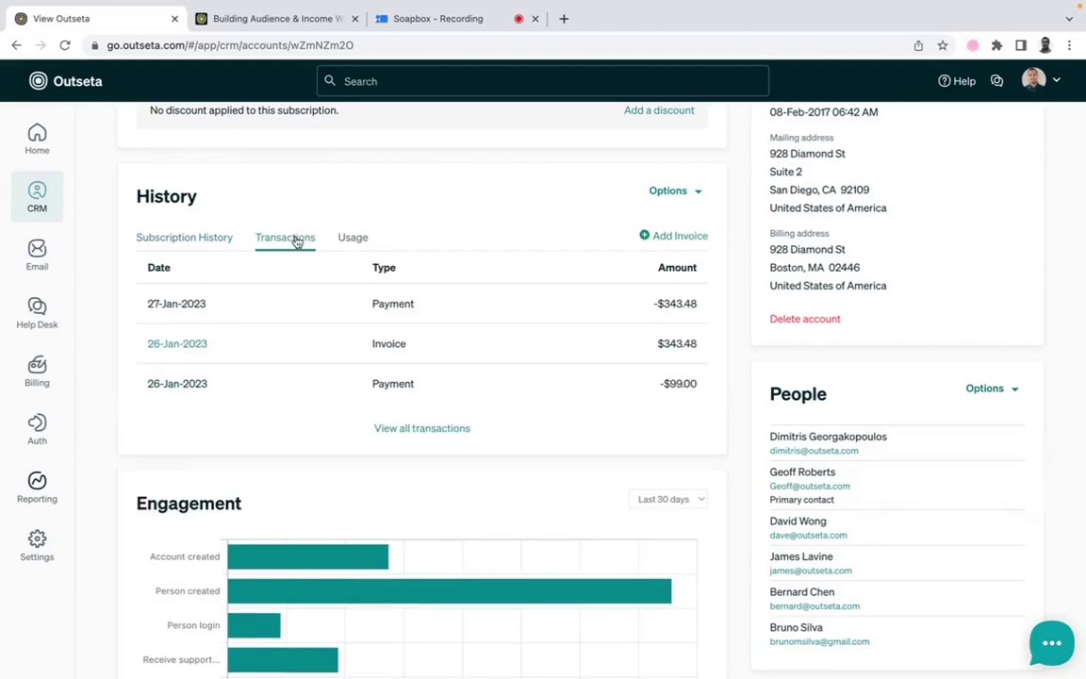
click(171, 347)
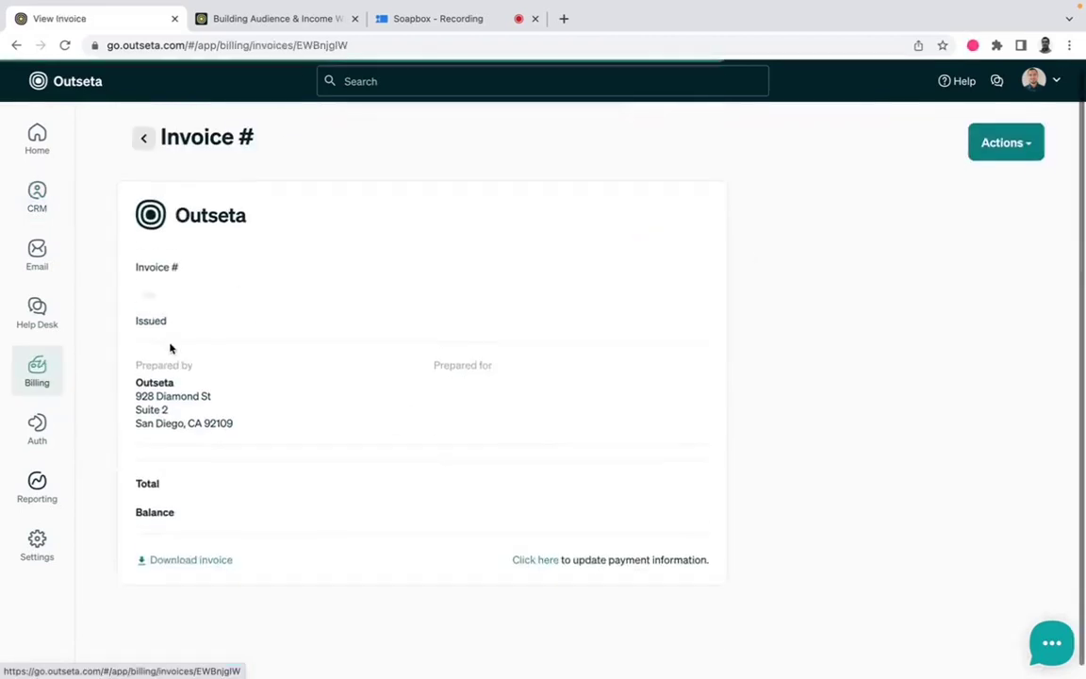
click(1002, 153)
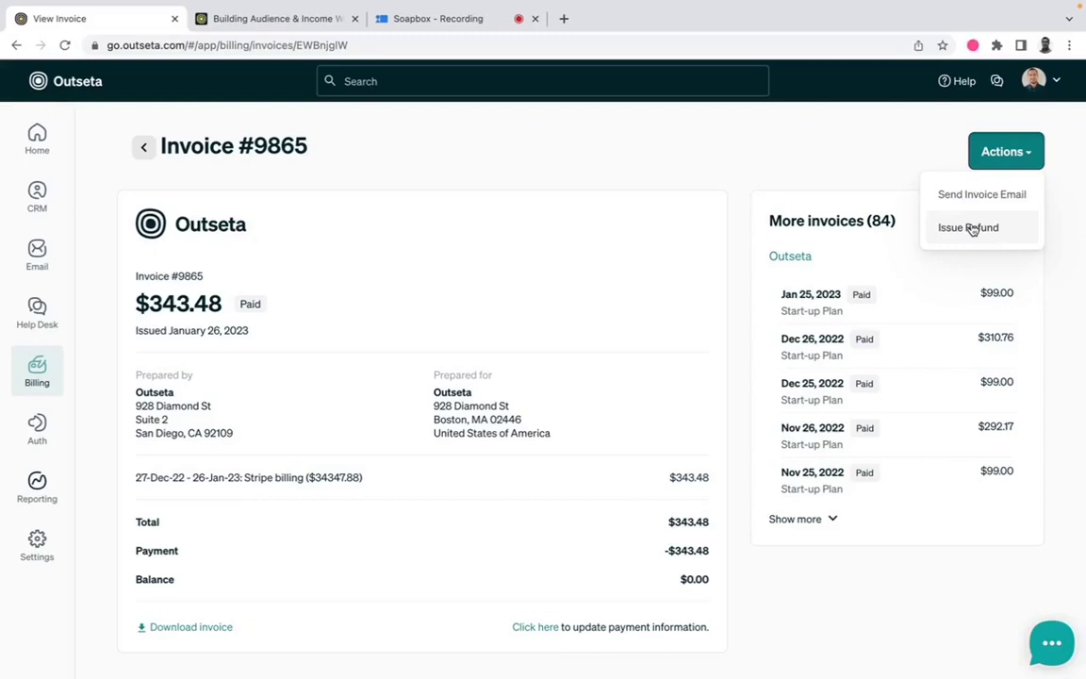
click(83, 83)
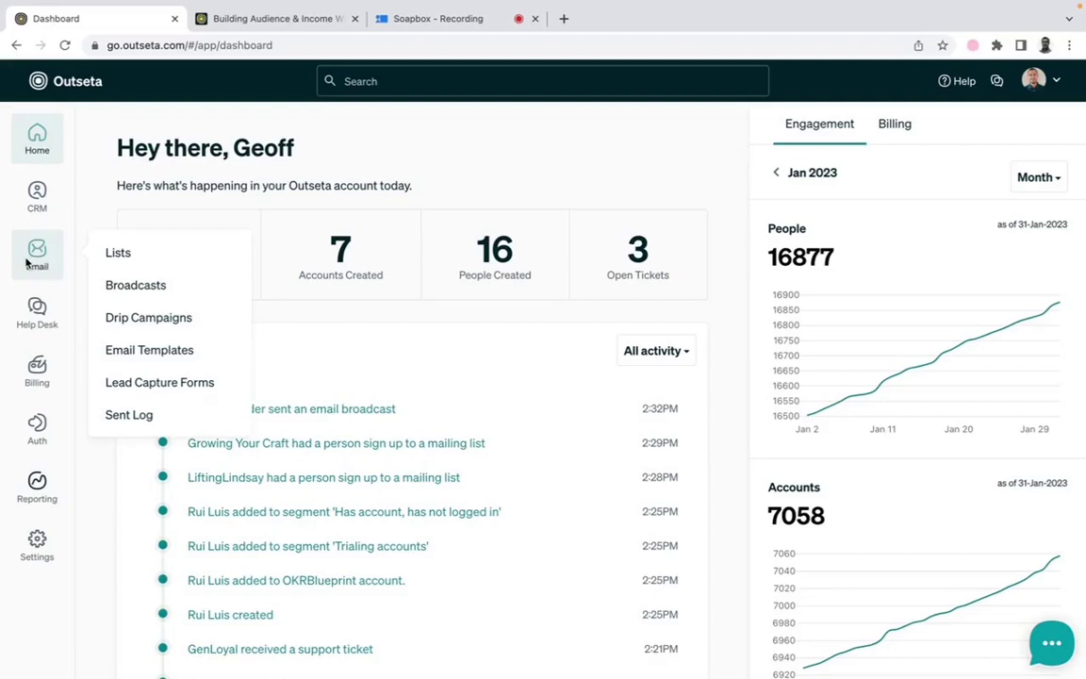
- Open the Community Application lead capture form's hosted URL page in a new tab
mouse_move(37, 255)
click(160, 381)
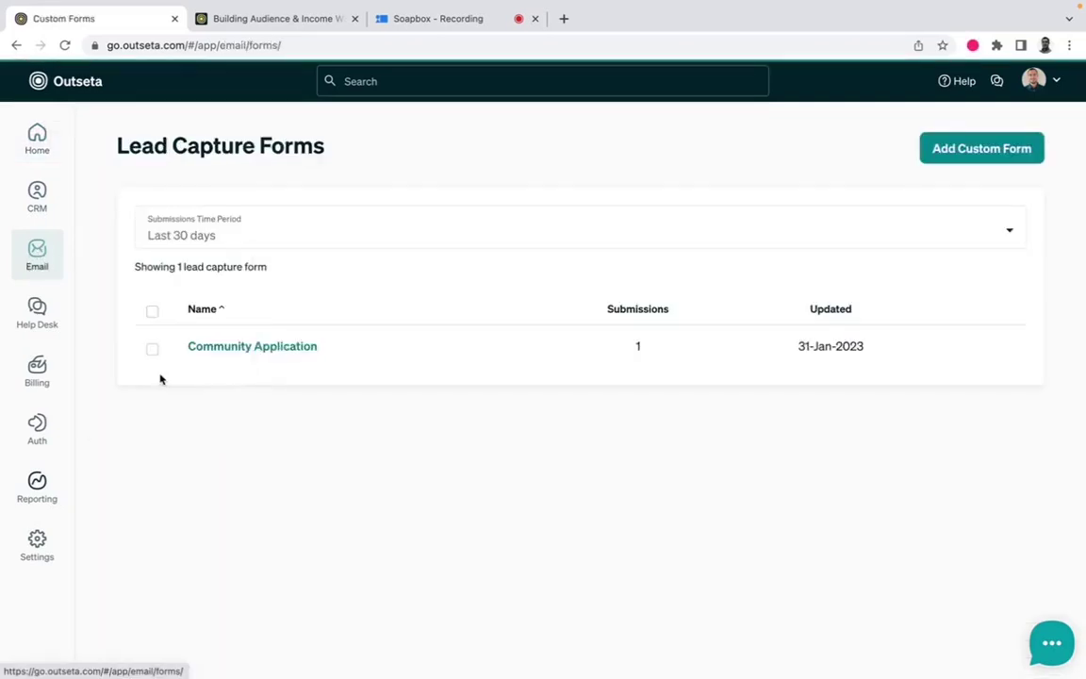
click(254, 348)
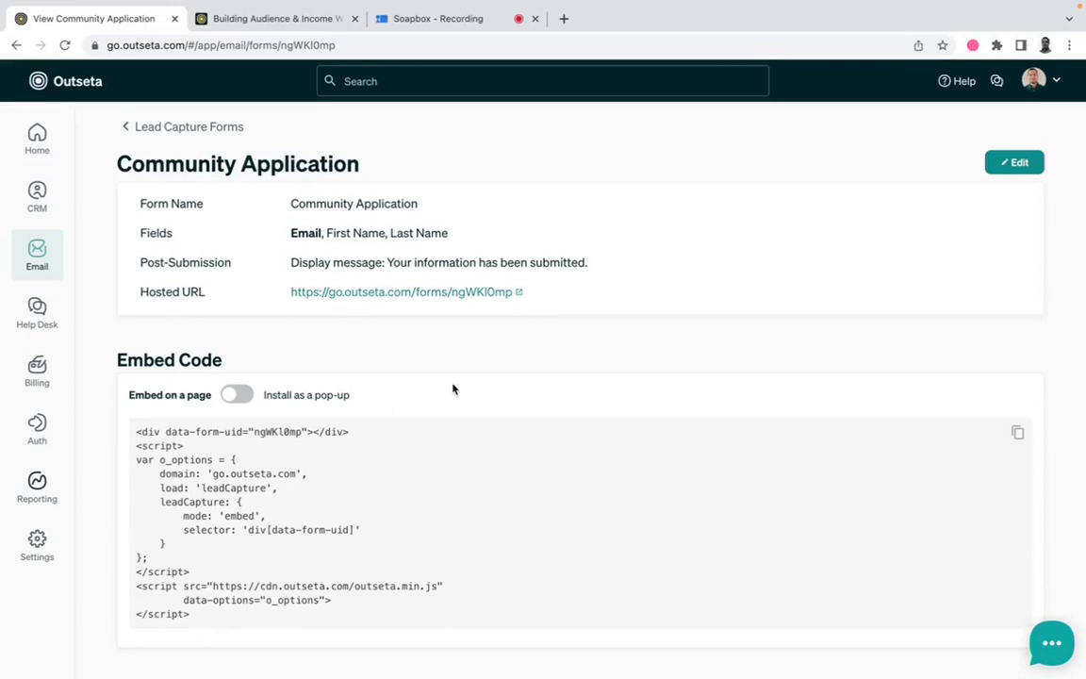
click(443, 292)
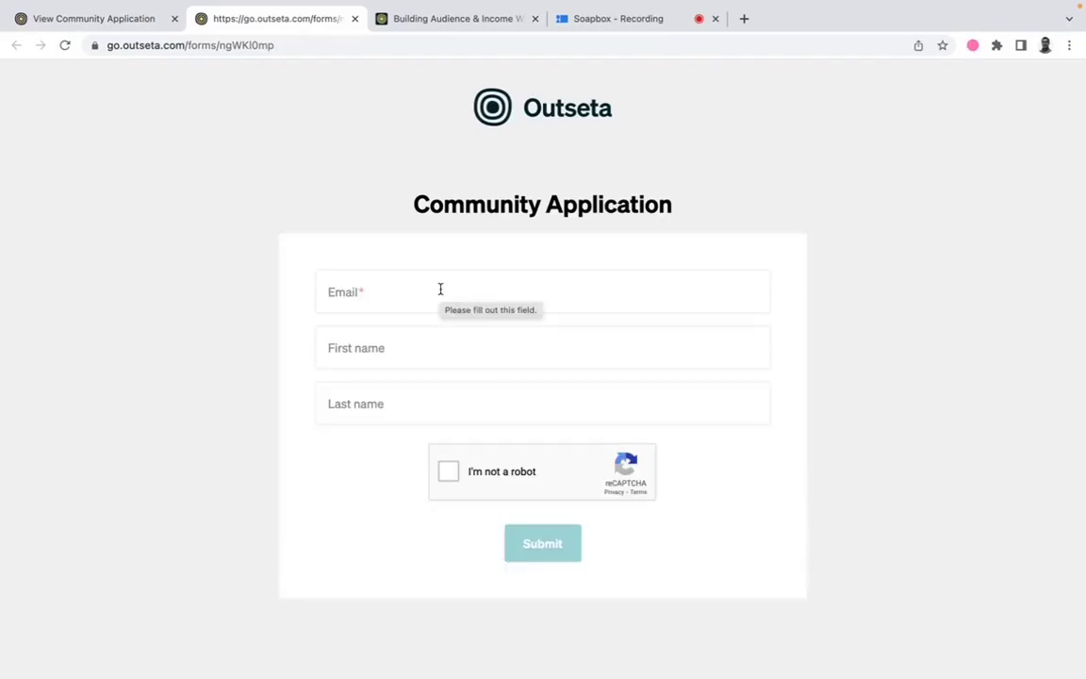
- Open and close the Community Application form editor, preview the hosted form, then return
click(119, 20)
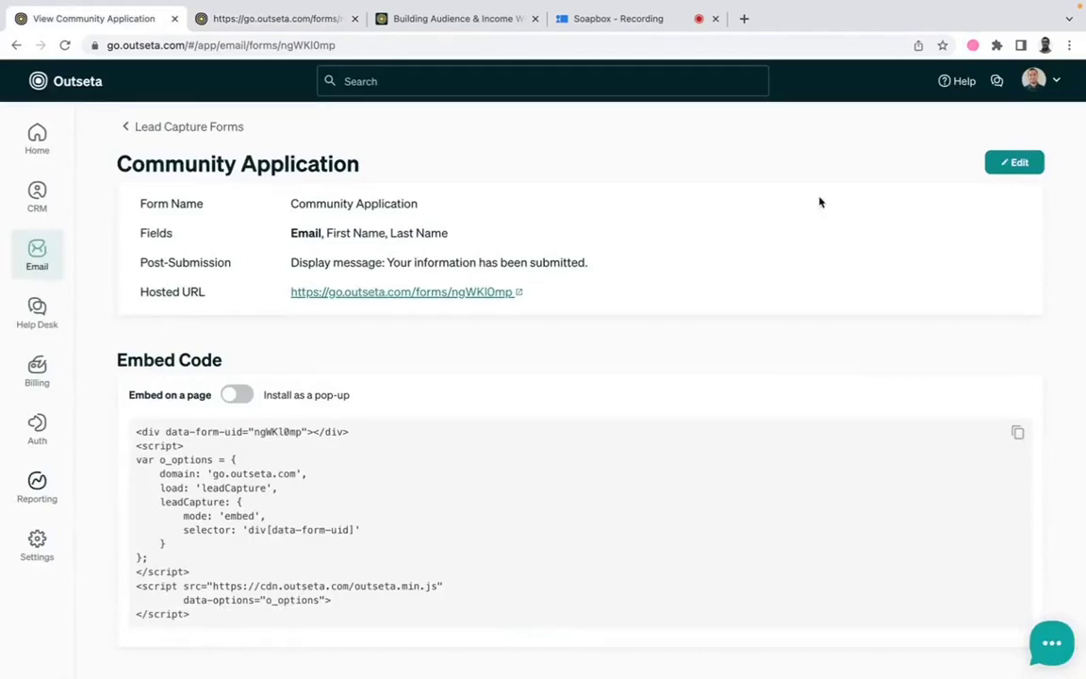
click(1014, 164)
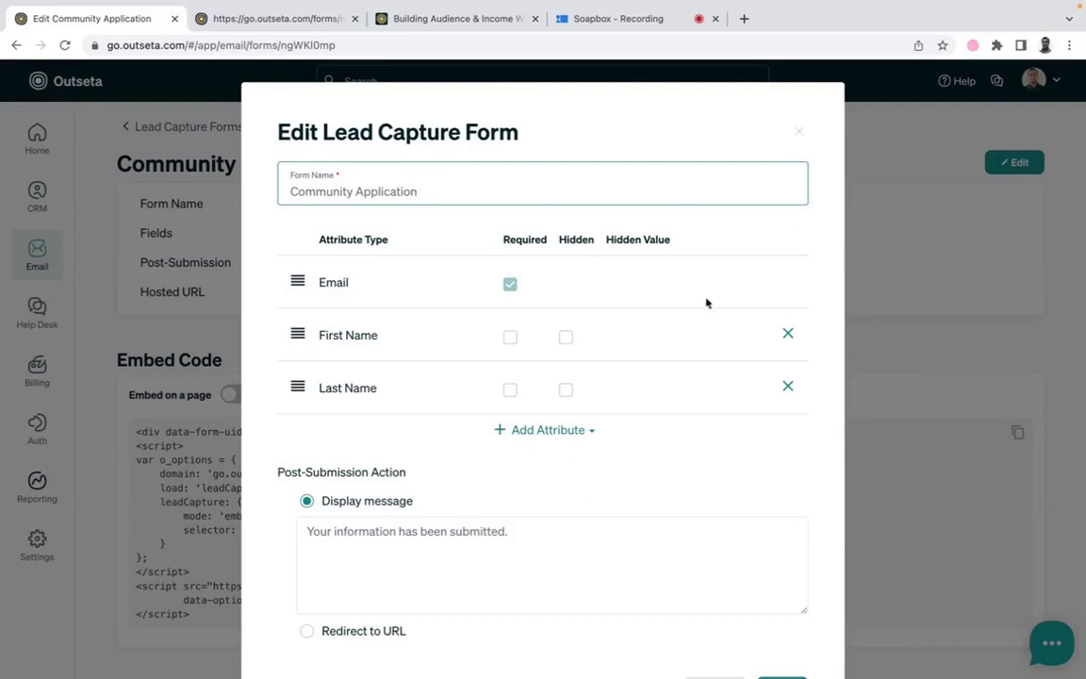
click(798, 132)
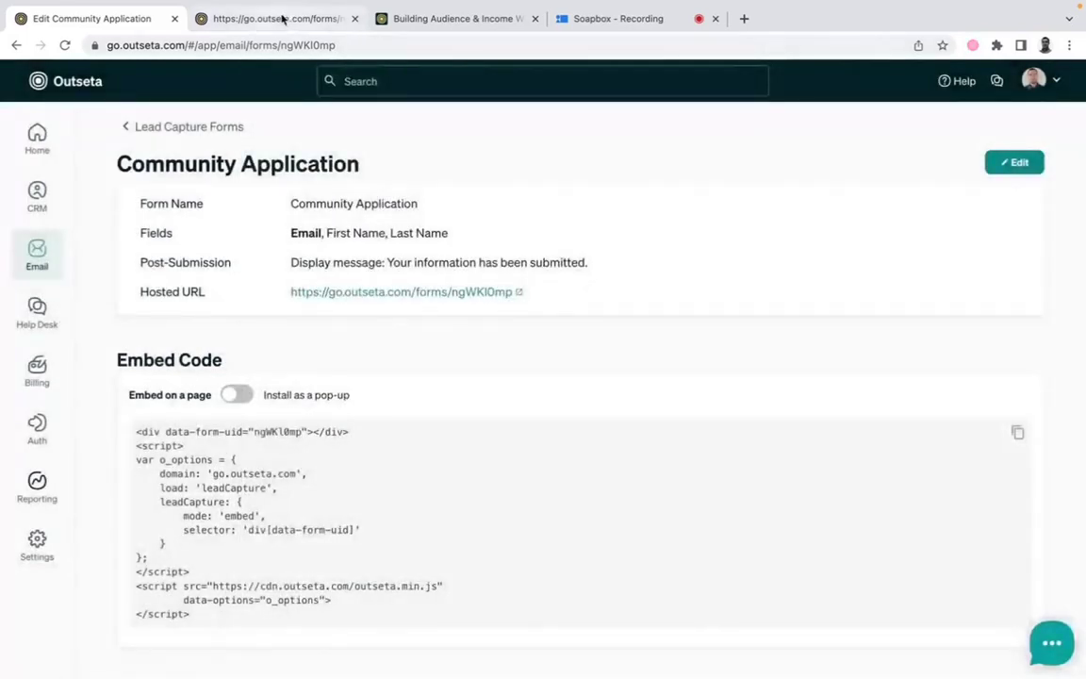
click(283, 19)
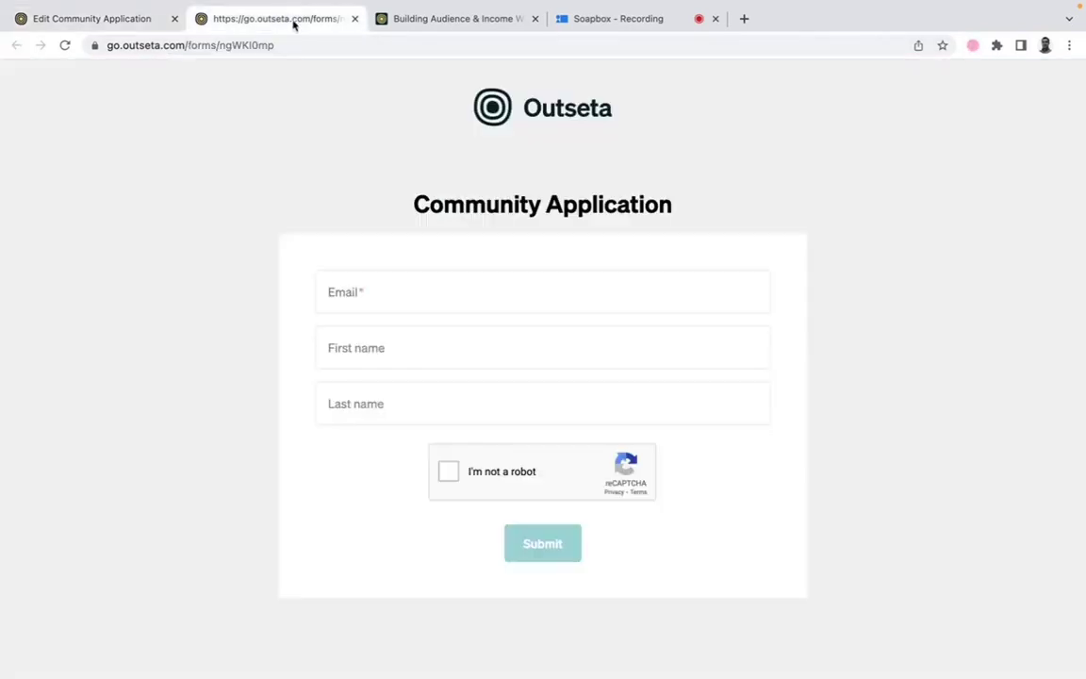
click(98, 17)
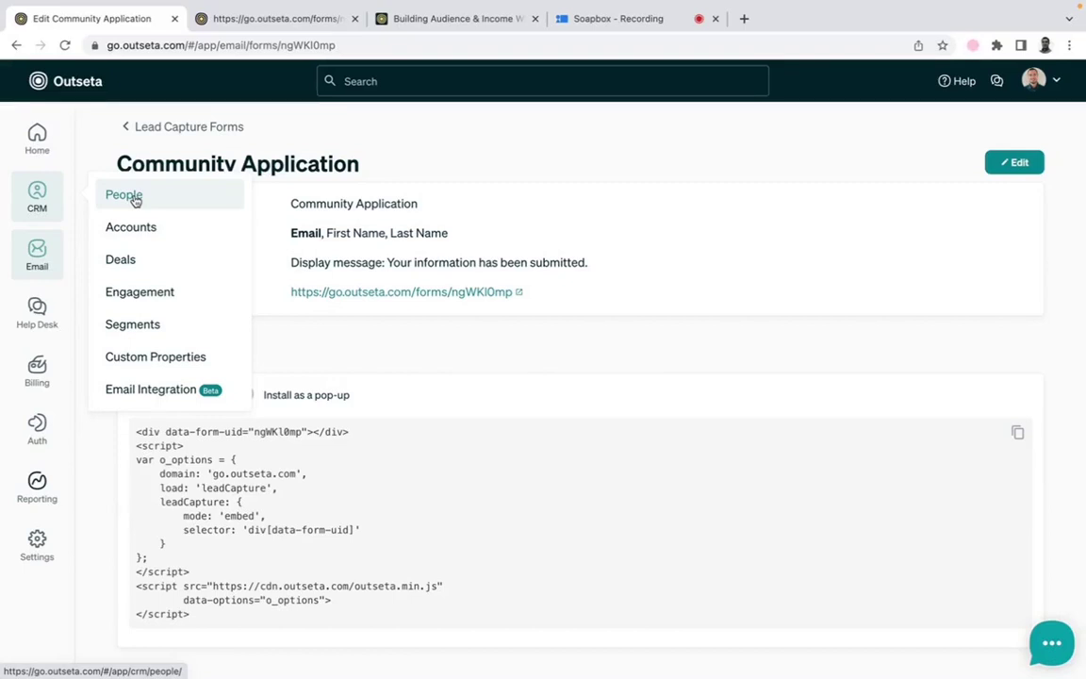
mouse_move(37, 430)
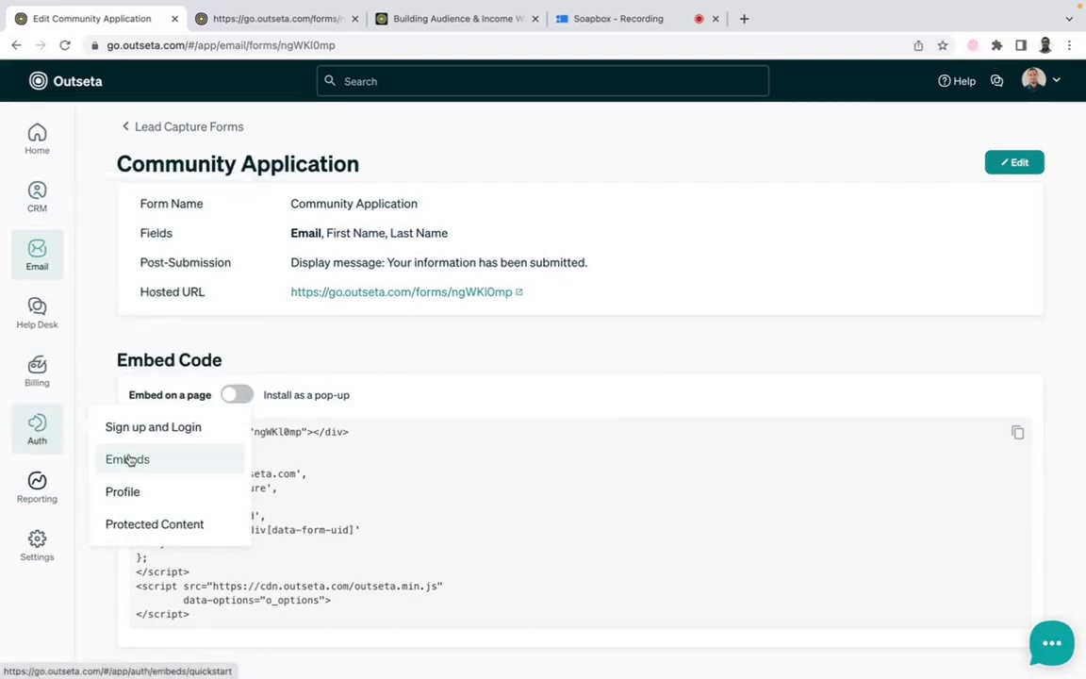
- Configure the Sign up embed as a payment link with the Growth Plan preselected
click(129, 459)
click(236, 191)
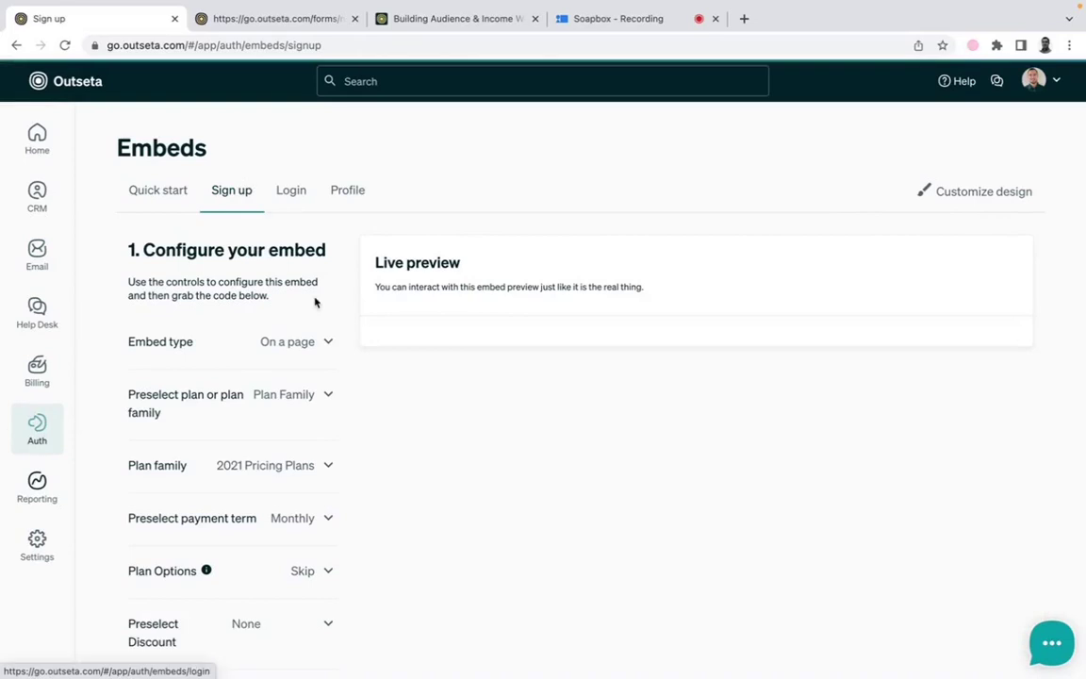
click(299, 341)
click(291, 381)
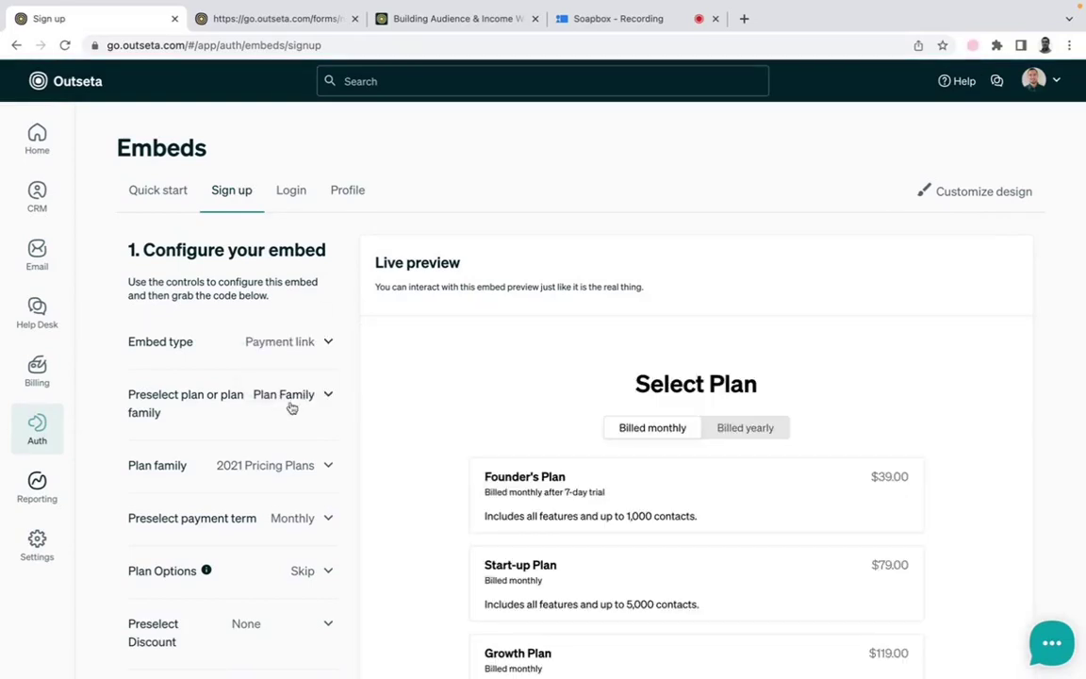
click(292, 407)
click(267, 419)
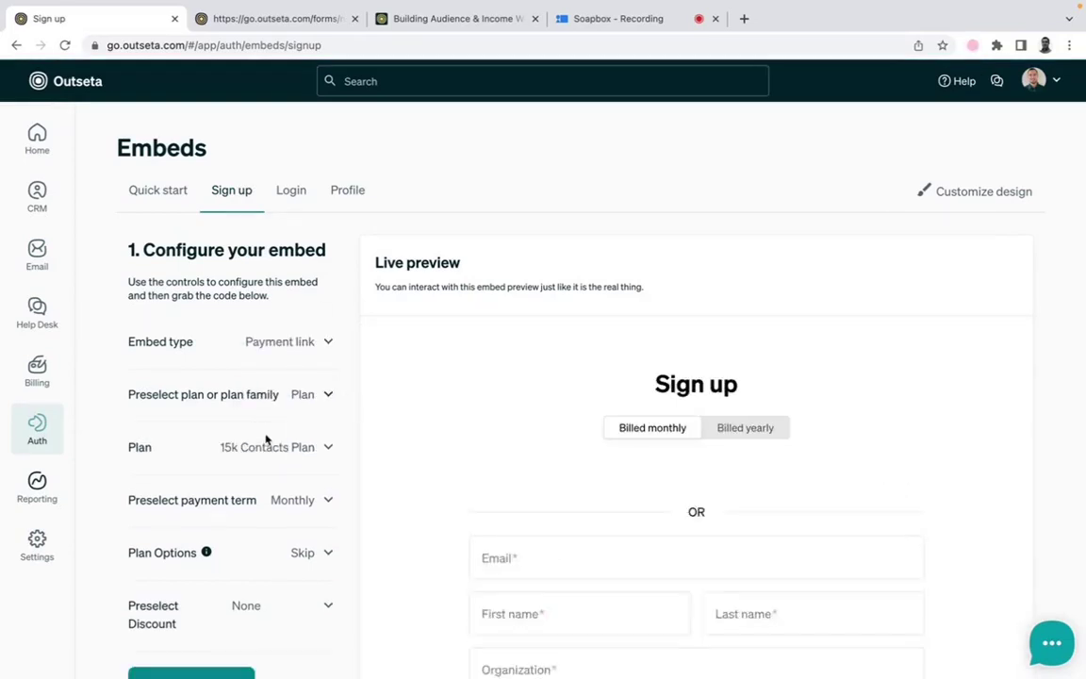
click(264, 449)
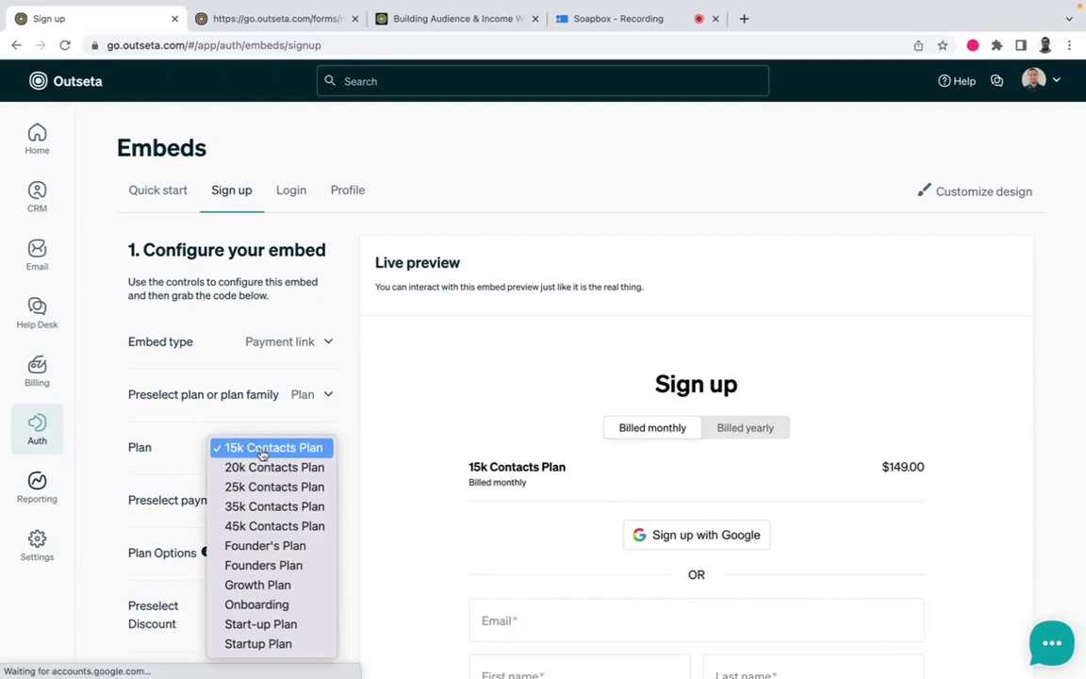
click(266, 585)
- Copy the Growth Plan payment link, test it in a new tab, then close it
scroll(273, 585, down, 3)
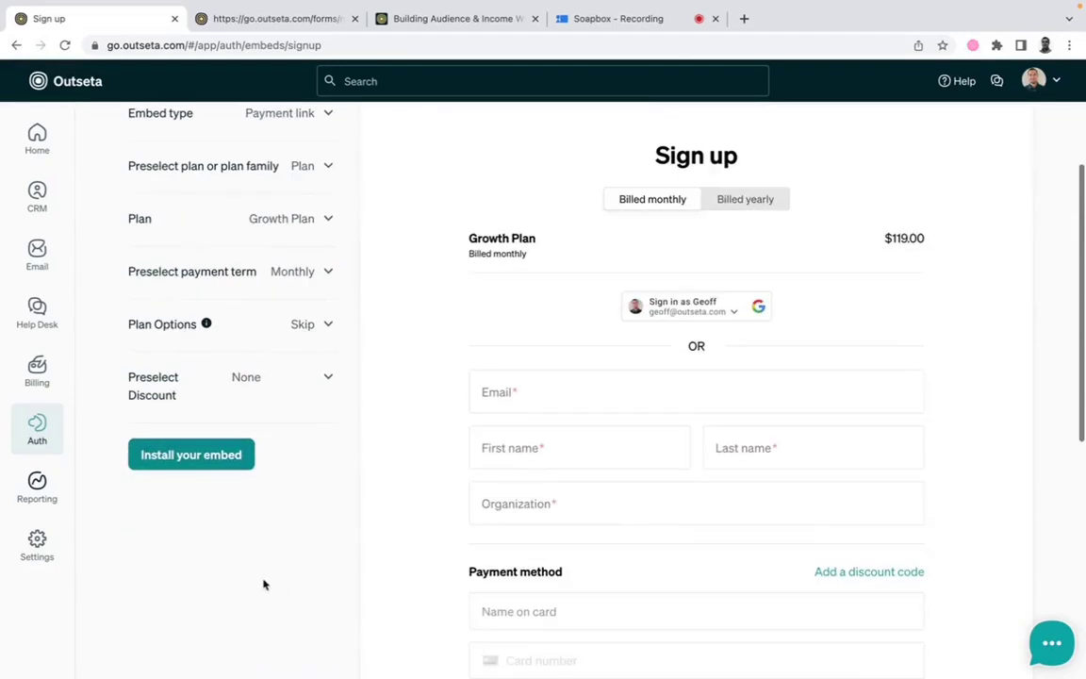
click(216, 456)
click(1005, 544)
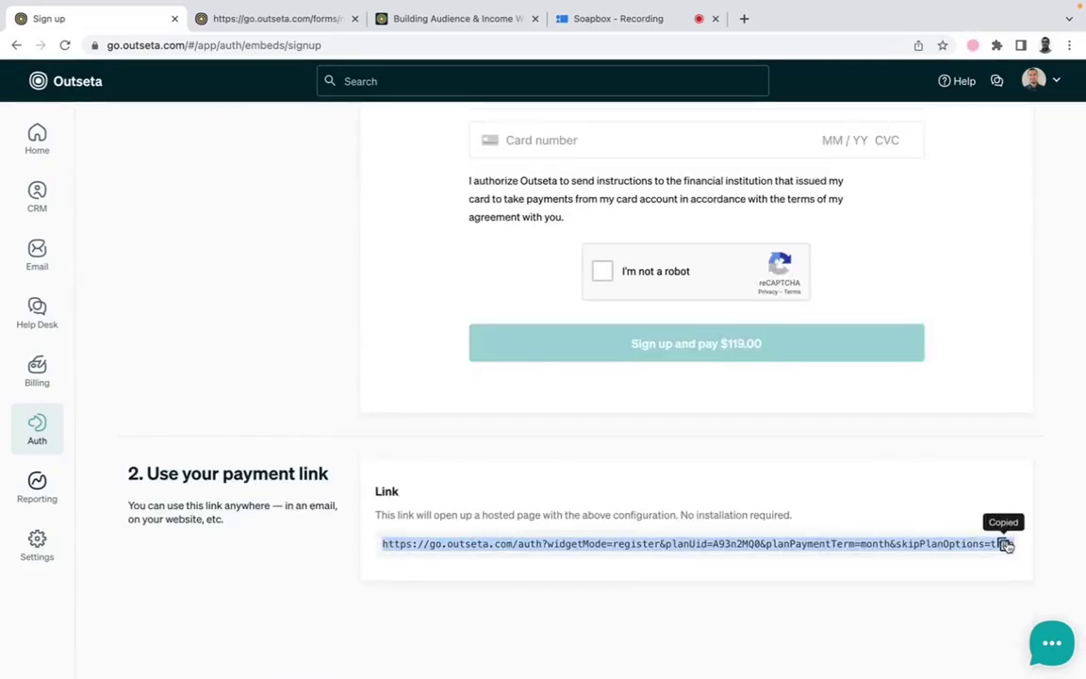
click(744, 19)
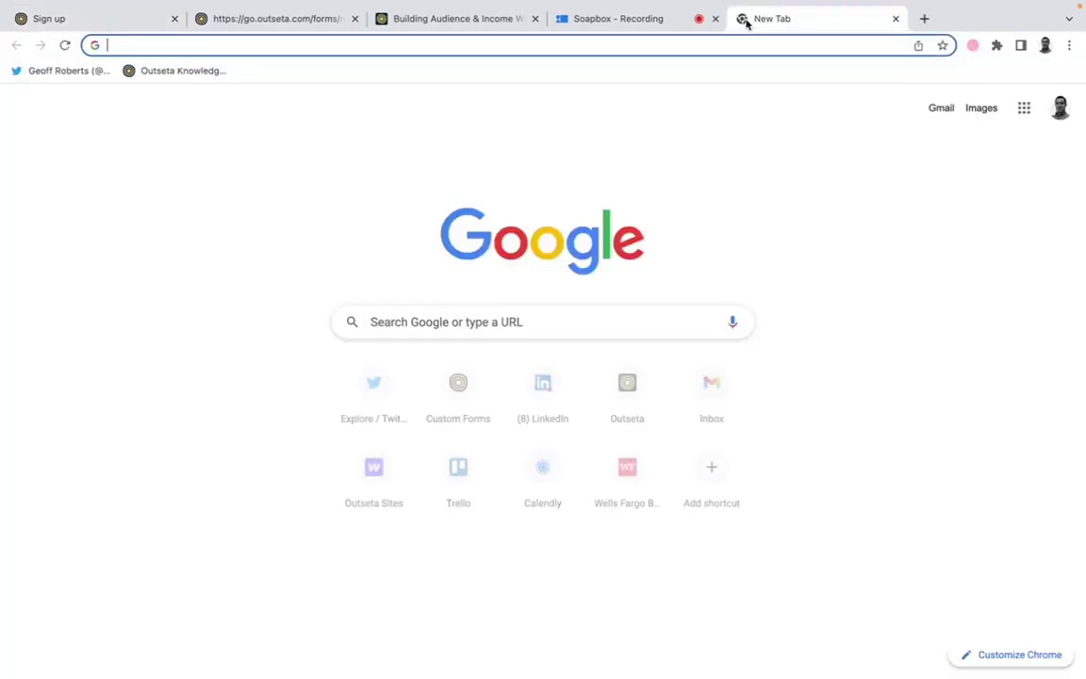
key(ctrl+v)
key(Return)
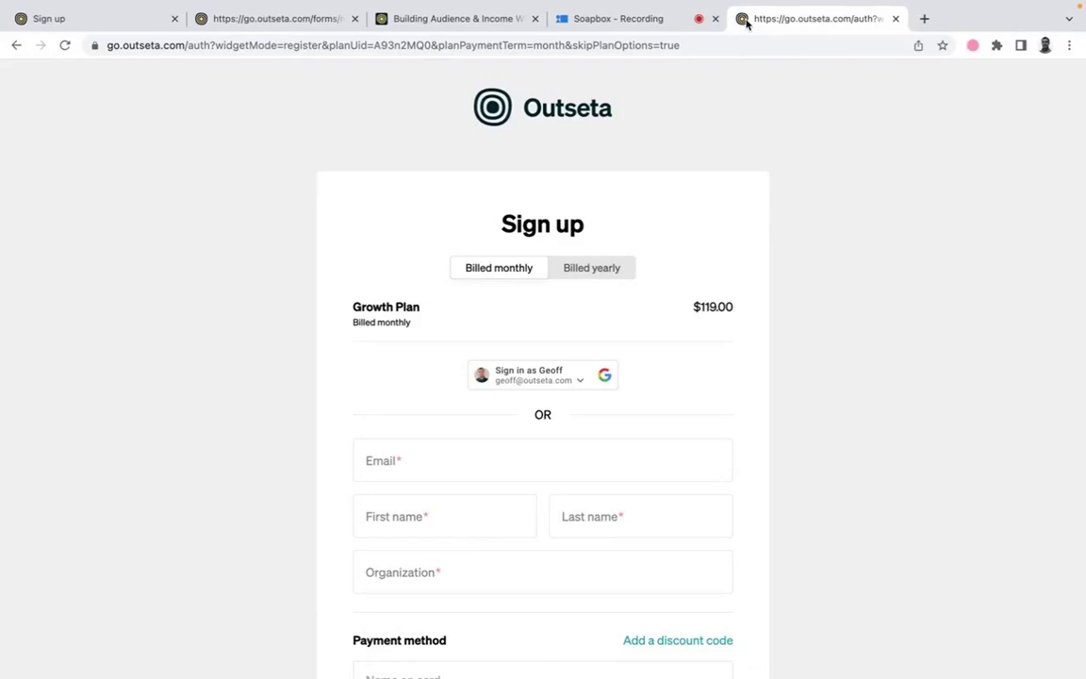
click(895, 18)
scroll(437, 171, up, 10)
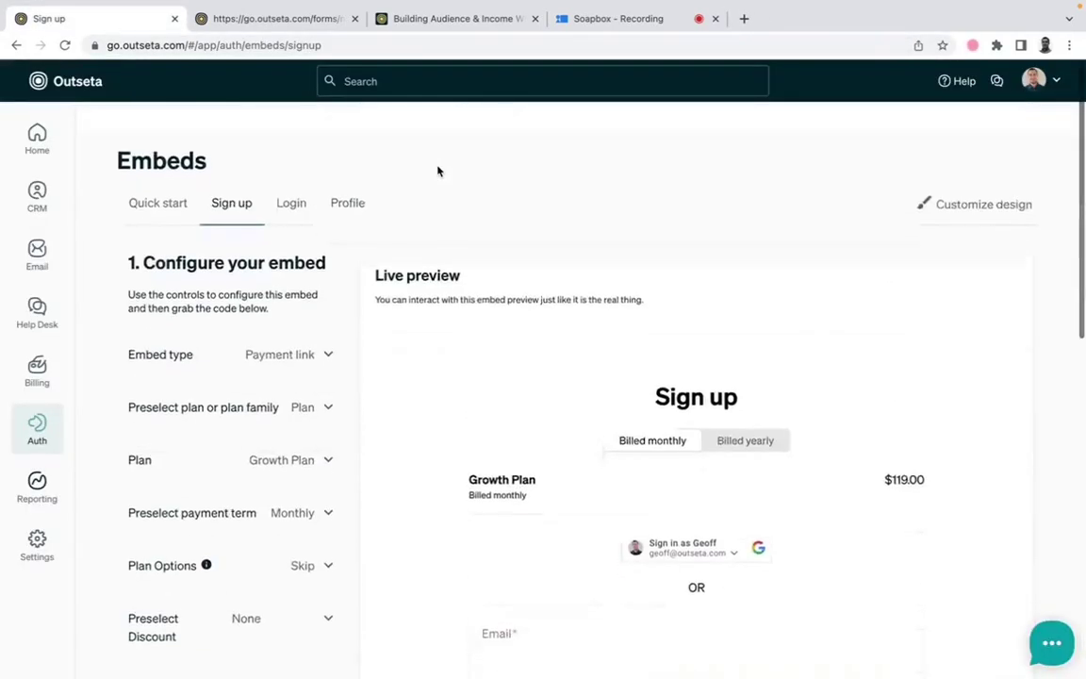
click(417, 19)
scroll(399, 292, up, 5)
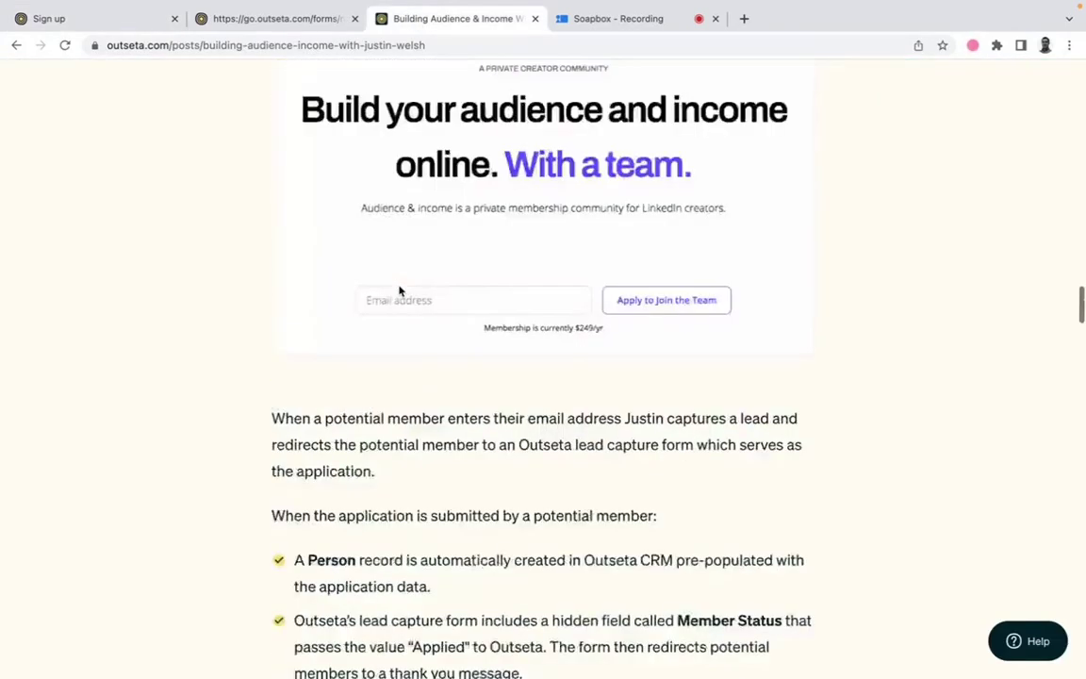
scroll(399, 291, up, 5)
scroll(399, 288, up, 5)
scroll(399, 286, up, 5)
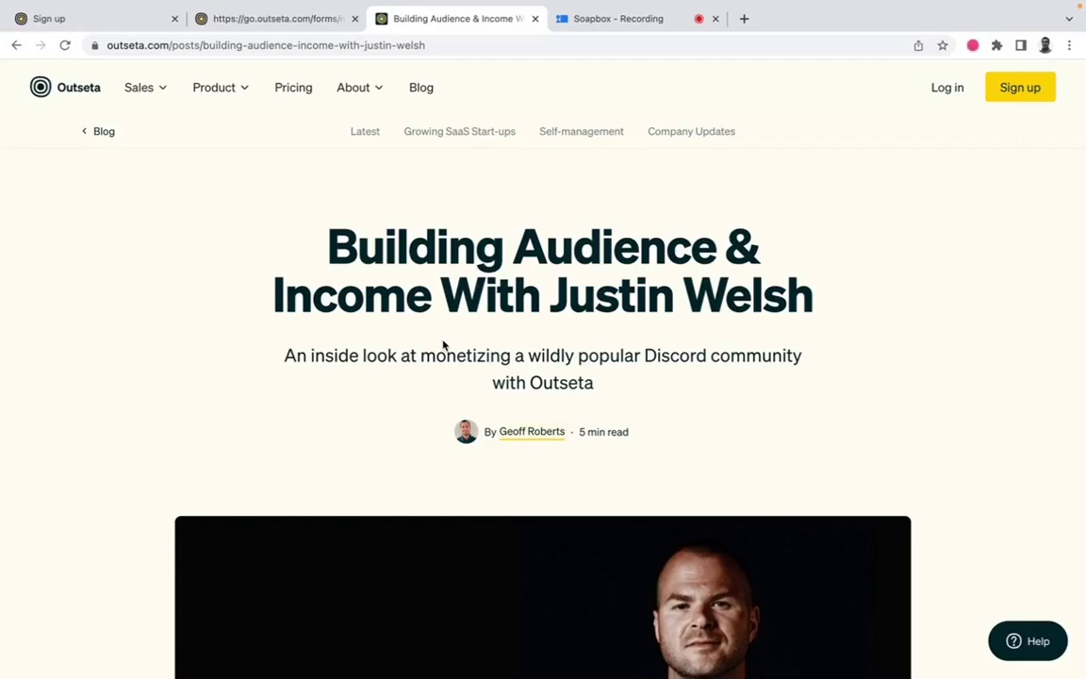
scroll(443, 345, down, 5)
scroll(443, 345, down, 5)
scroll(443, 345, down, 5)
scroll(444, 345, down, 4)
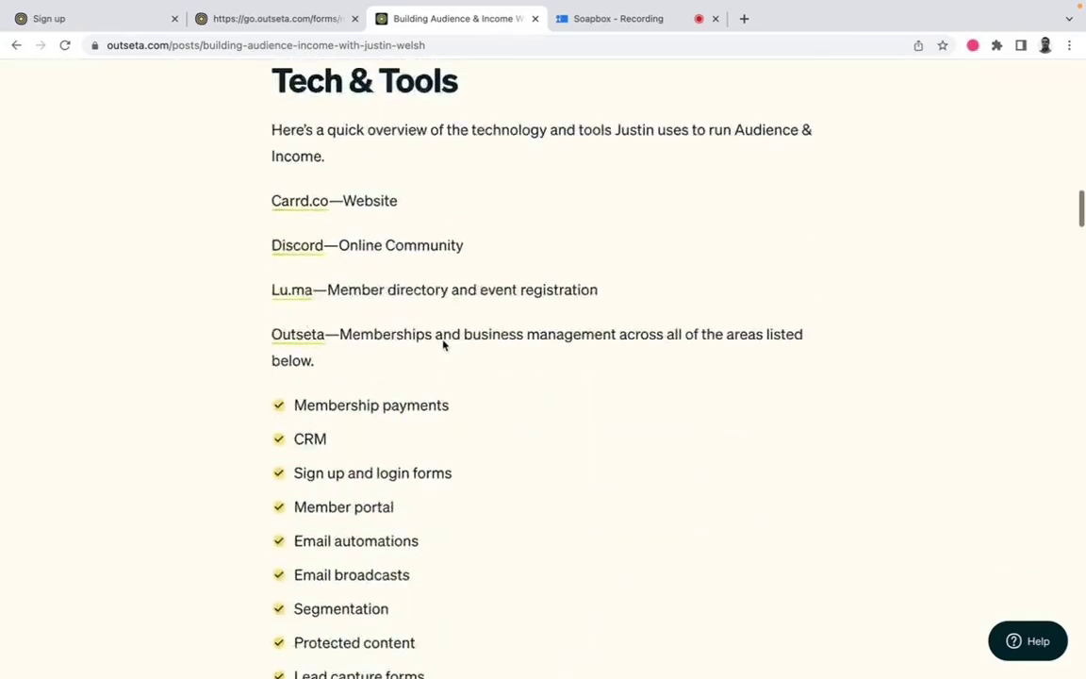
scroll(443, 345, down, 3)
scroll(443, 345, down, 5)
scroll(443, 345, down, 4)
scroll(444, 345, down, 2)
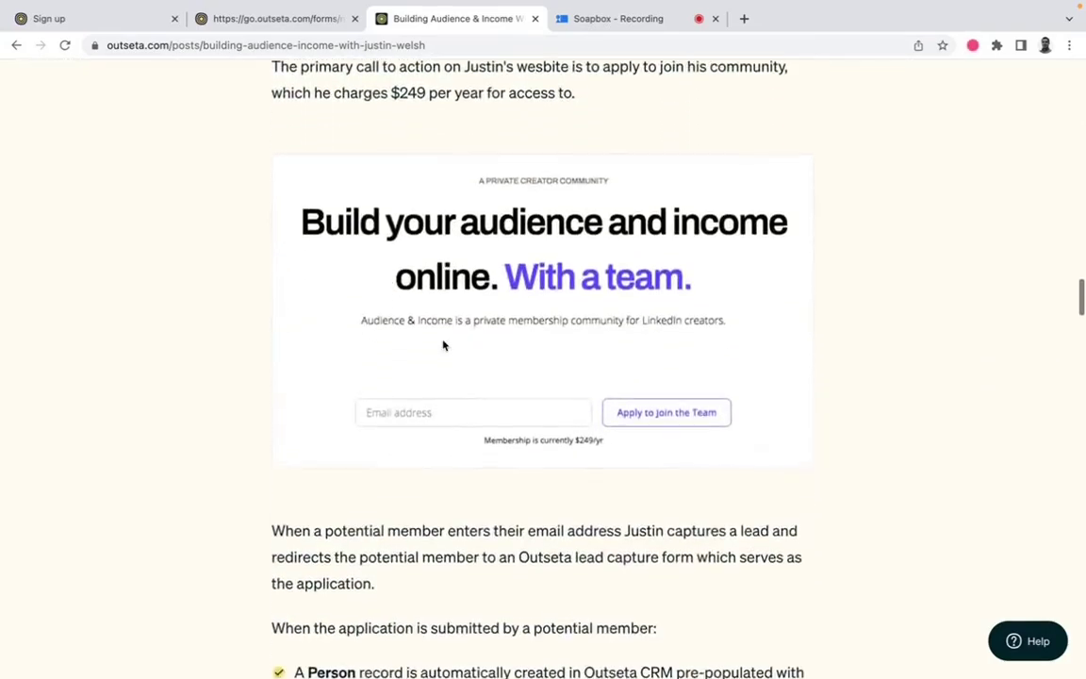
scroll(443, 345, down, 5)
scroll(443, 345, down, 1)
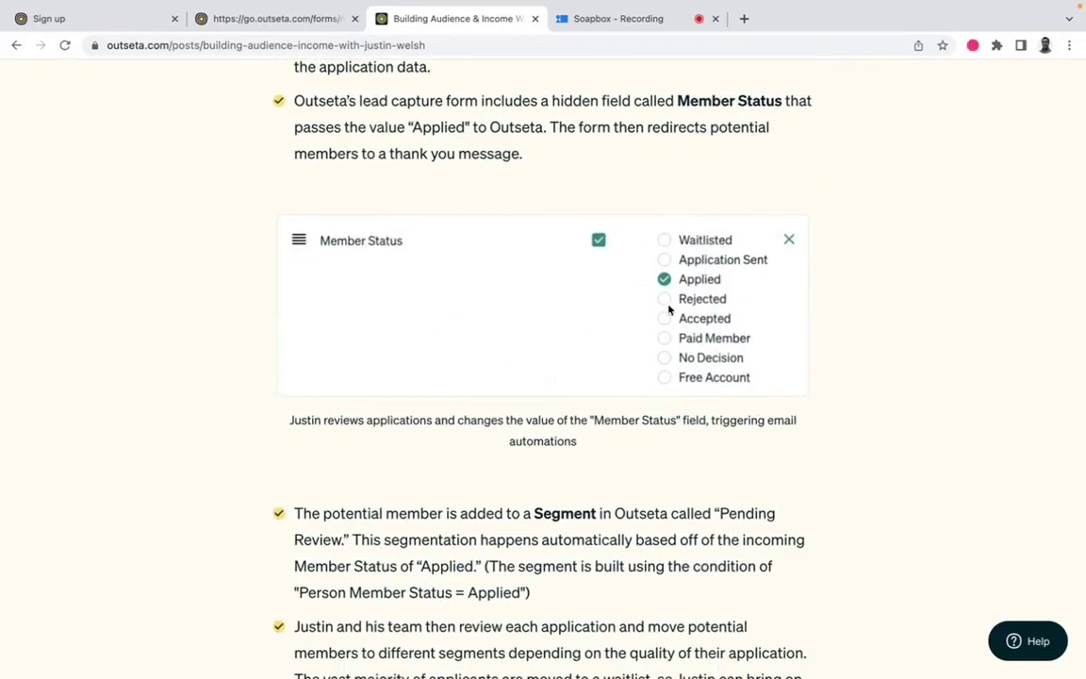